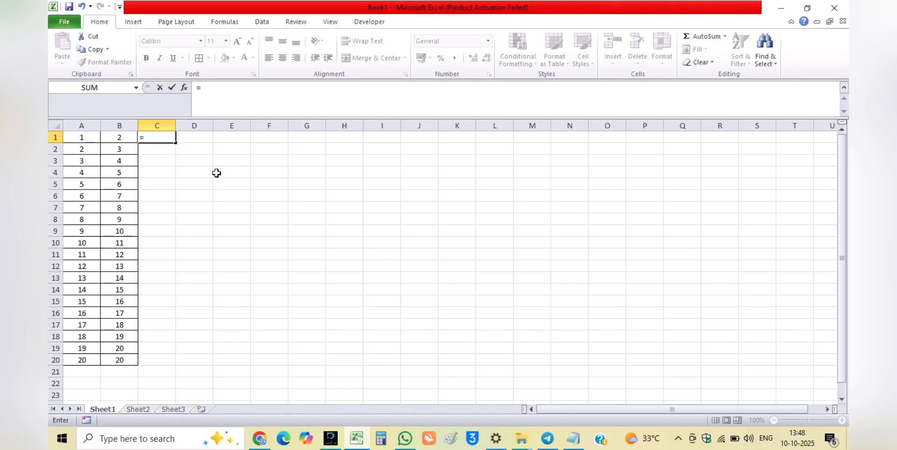
# Step: Enter the formula =A1+B1 in cell C1 to add the first row's two values
pyautogui.write('1+')
pyautogui.write('B2')
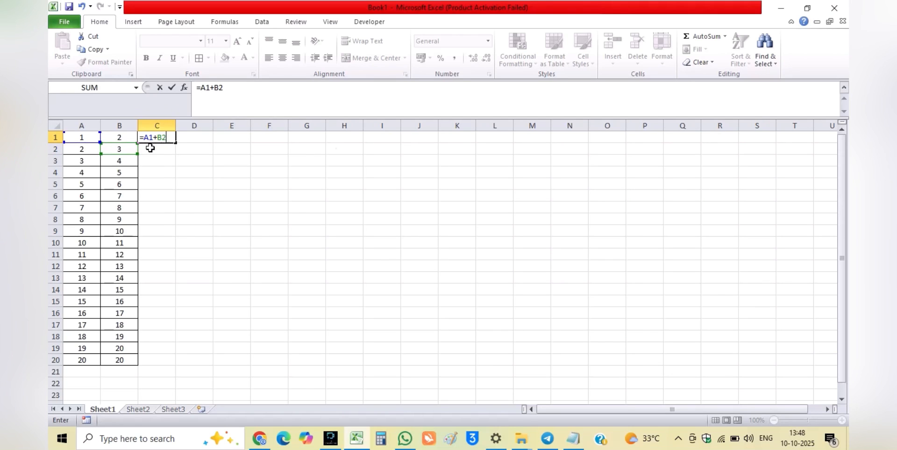
pyautogui.press('BackSpace')
pyautogui.write('1')
pyautogui.press('Return')
pyautogui.press('Up')
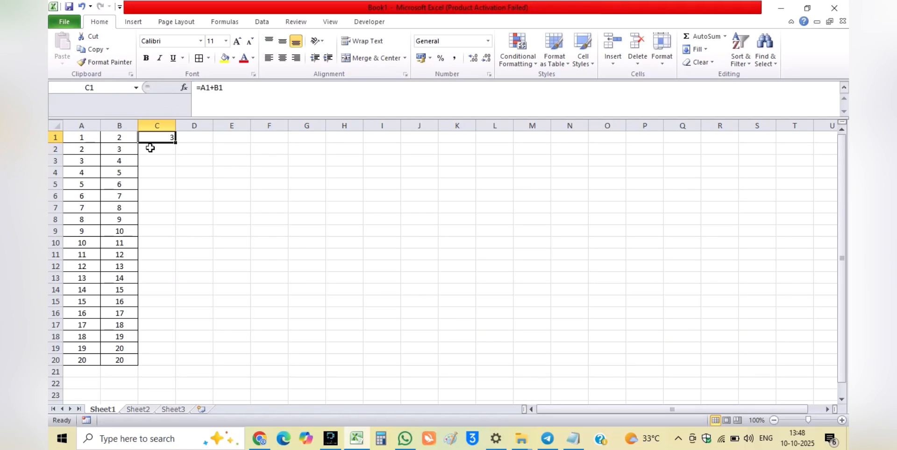
# Step: Change the formula in C1 to the subtraction =A1-B1
pyautogui.click(211, 86)
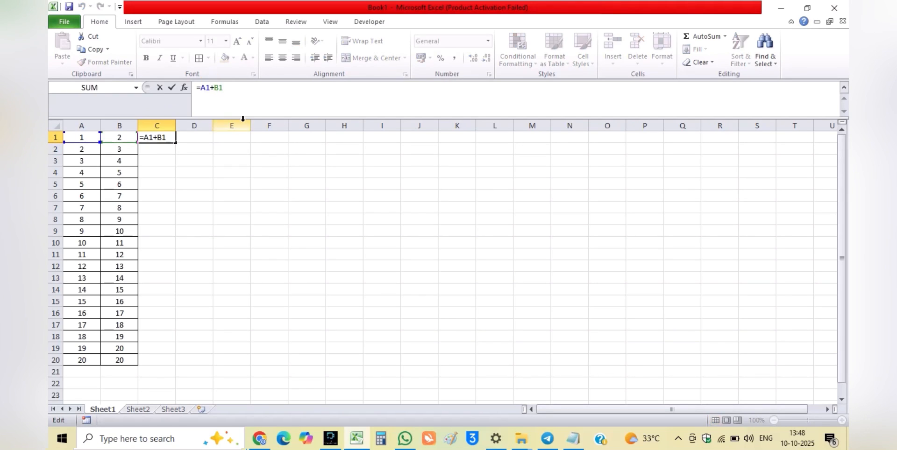
pyautogui.press('BackSpace')
pyautogui.write('-')
pyautogui.press('Return')
pyautogui.press('Up')
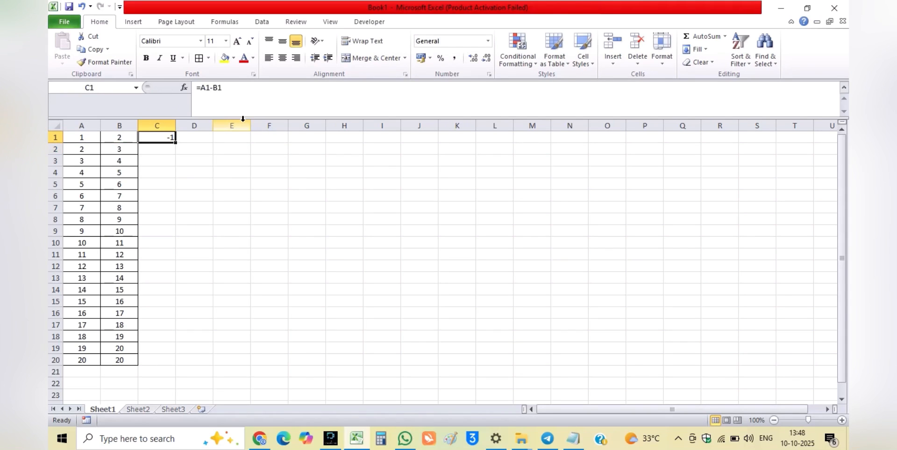
# Step: Change the formula in C1 to =A1*B1 and fill it down column C to row 20
pyautogui.click(210, 87)
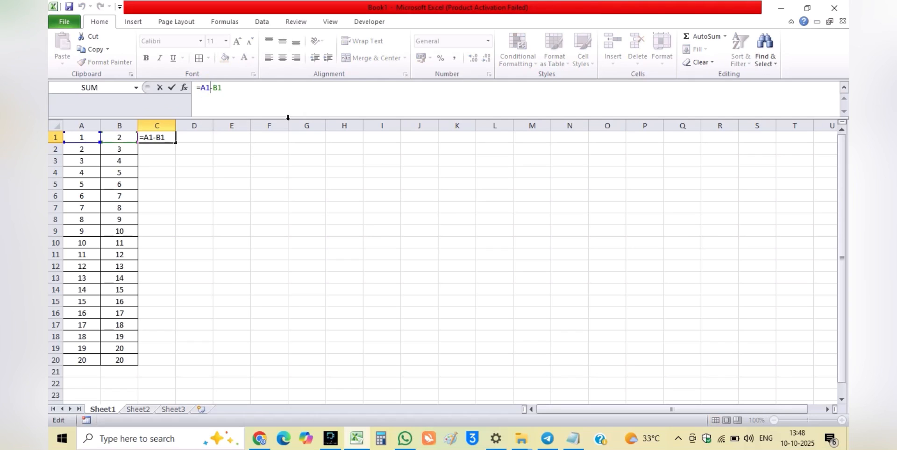
pyautogui.press('BackSpace')
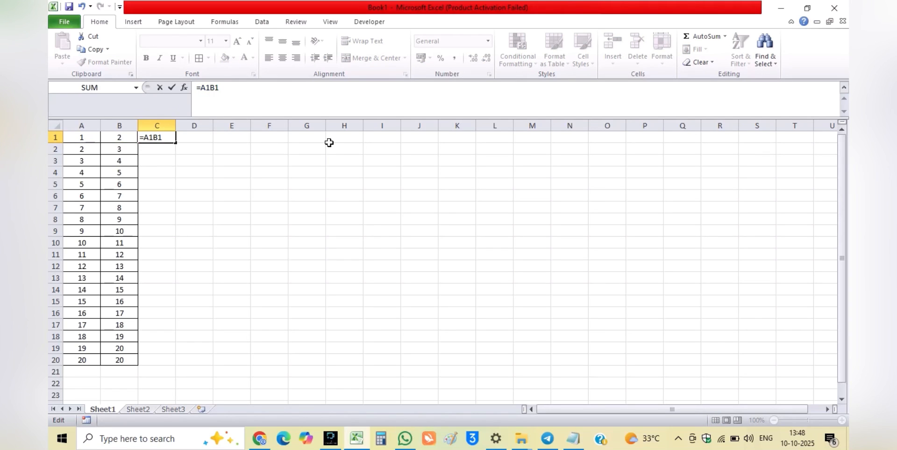
pyautogui.write('*')
pyautogui.press('Return')
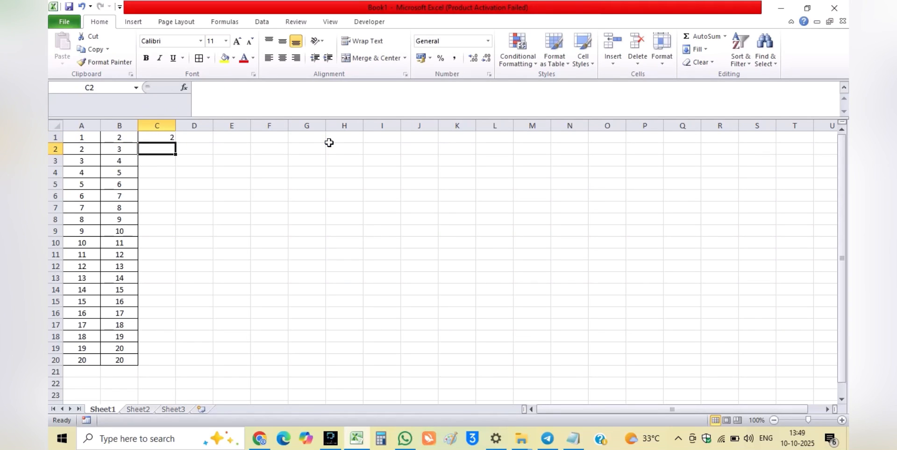
pyautogui.click(169, 137)
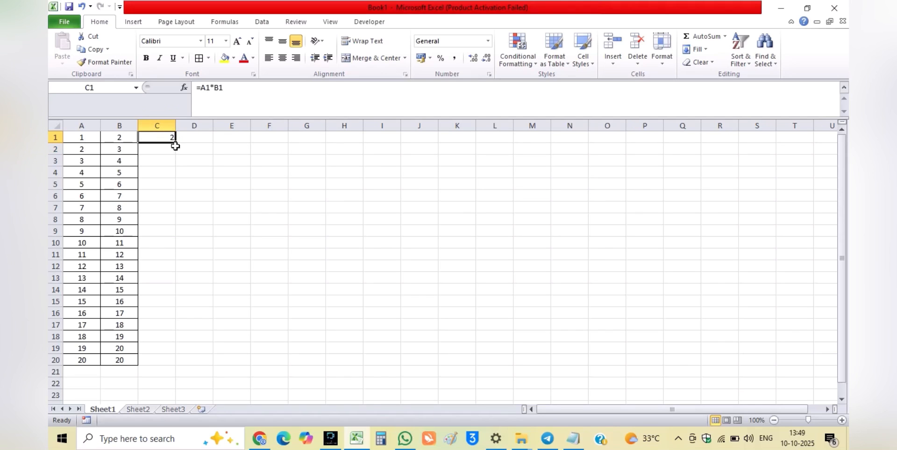
pyautogui.doubleClick(176, 142)
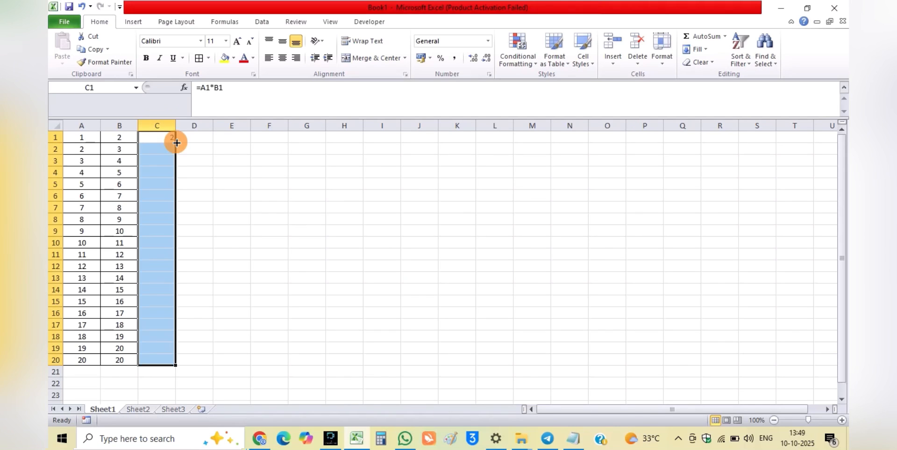
# Step: Examine how the filled formulas in column C reference the cells in columns A and B for rows 1 to 3
pyautogui.click(155, 162)
pyautogui.click(77, 158)
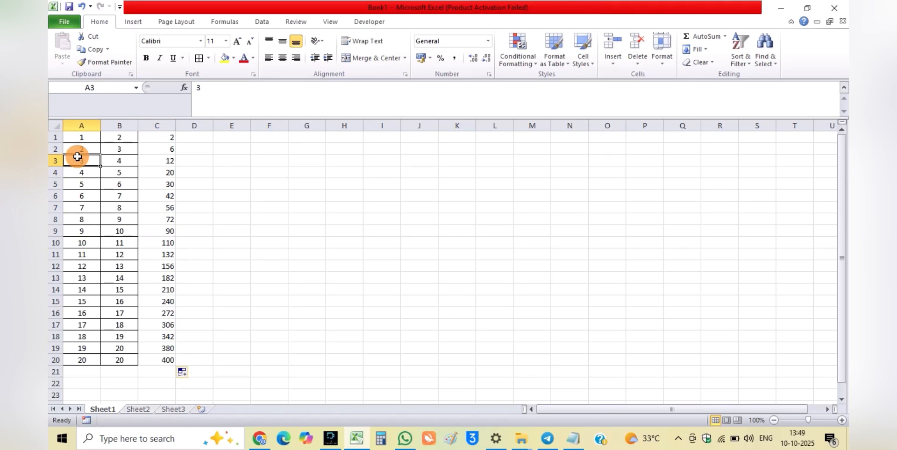
pyautogui.click(106, 159)
pyautogui.click(159, 161)
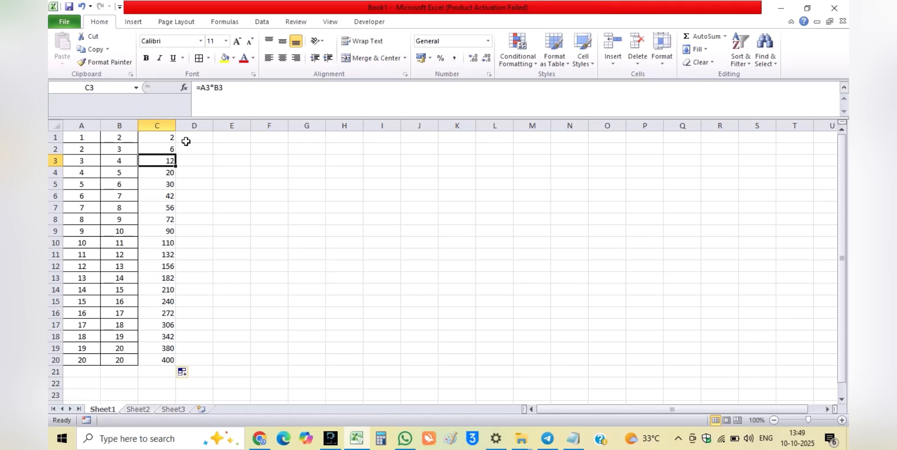
pyautogui.click(169, 138)
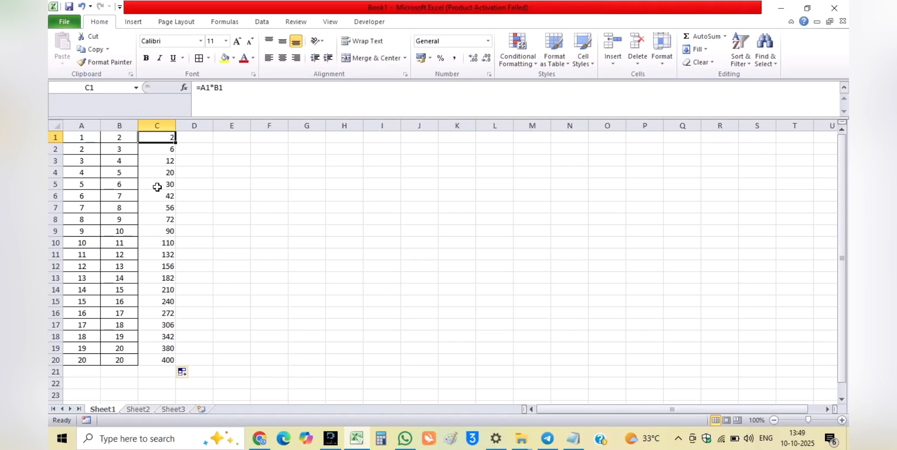
pyautogui.click(81, 136)
pyautogui.click(119, 138)
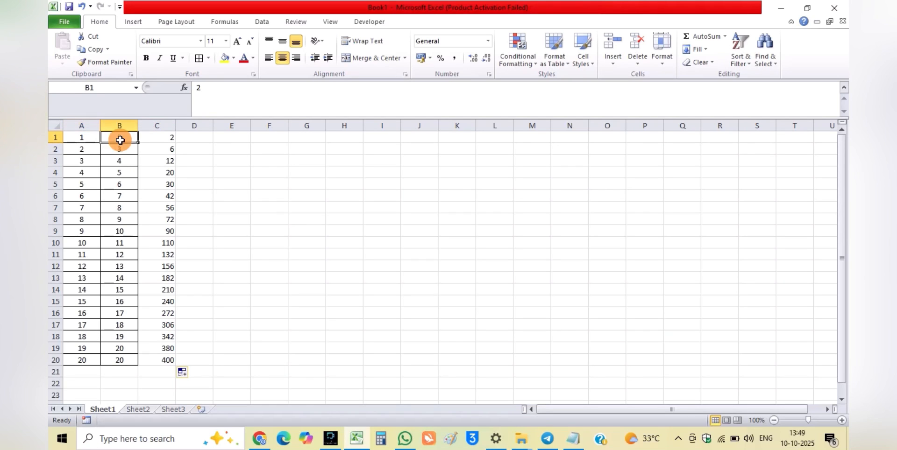
pyautogui.click(169, 137)
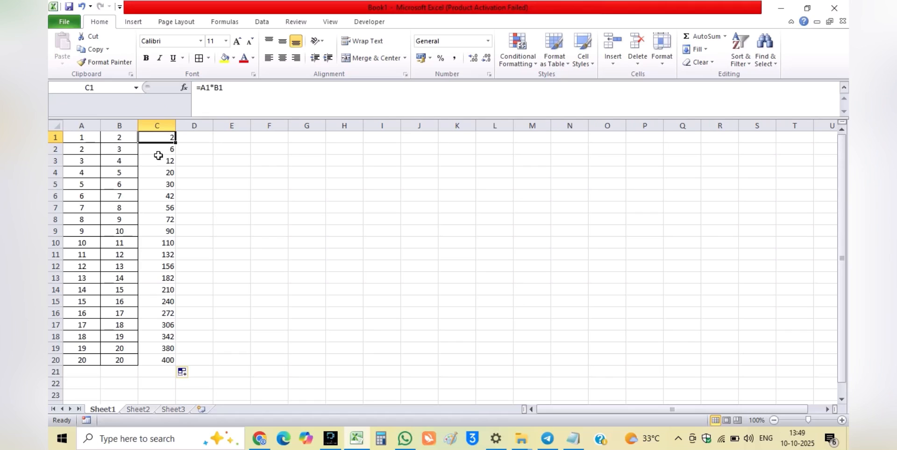
pyautogui.click(157, 150)
pyautogui.click(73, 148)
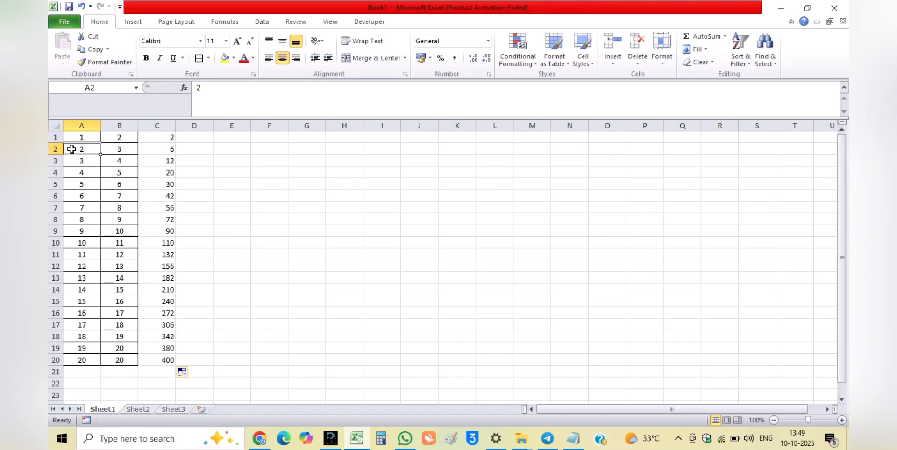
pyautogui.click(125, 137)
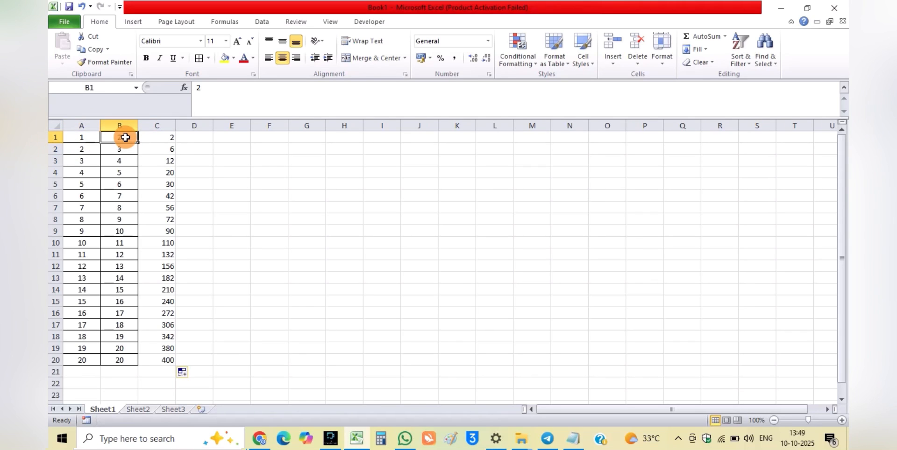
pyautogui.click(164, 136)
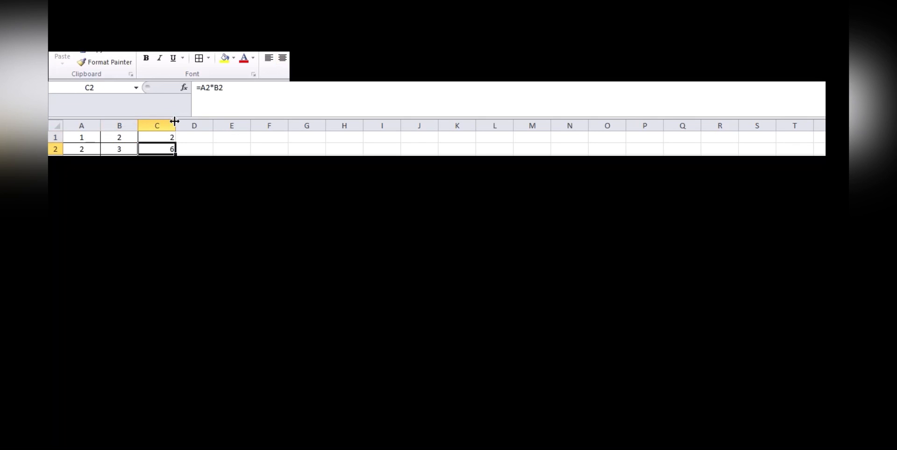
# Step: Enter a $ sign in cell D2 to show the absolute reference symbol
pyautogui.click(157, 149)
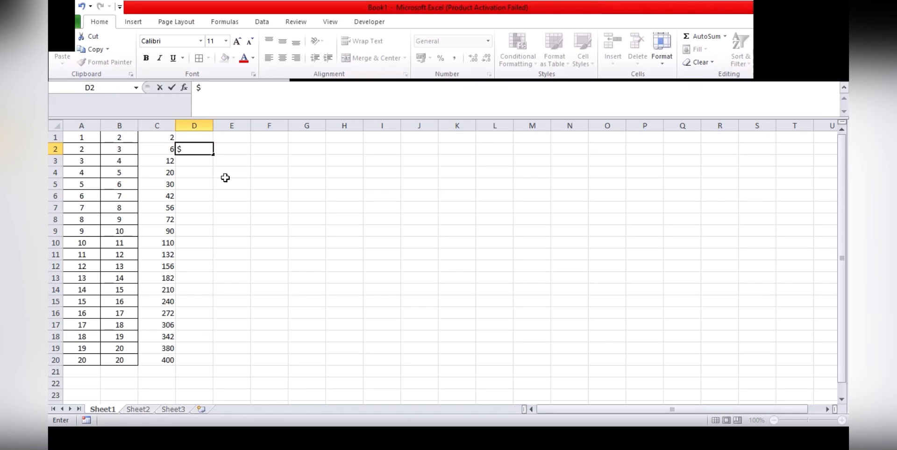
pyautogui.click(225, 177)
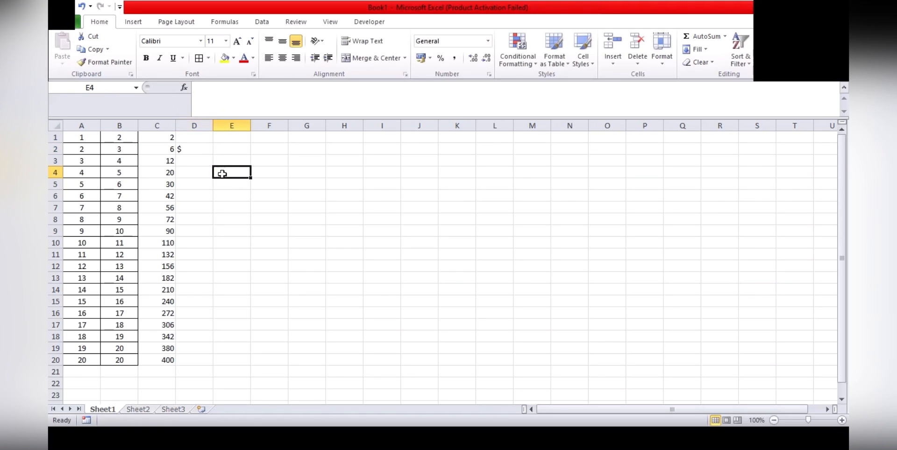
pyautogui.click(204, 151)
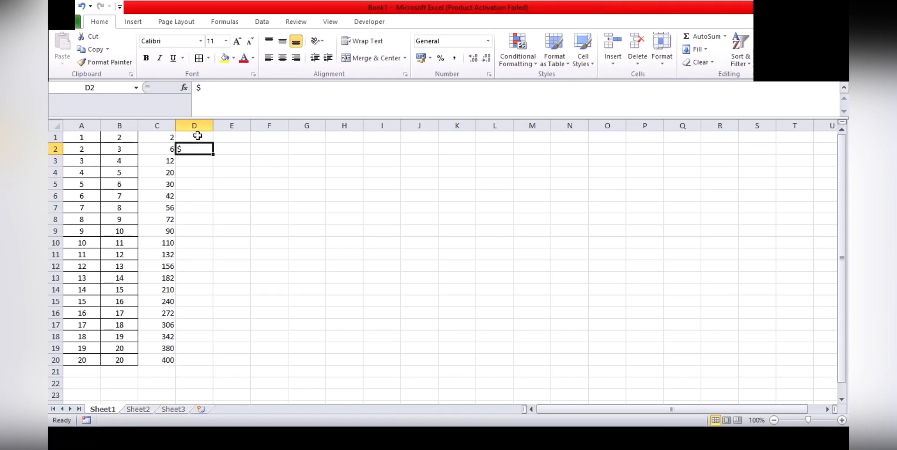
# Step: Change the formula in C1 to =A1*B$1 so that row 1 of column B is locked
pyautogui.click(157, 137)
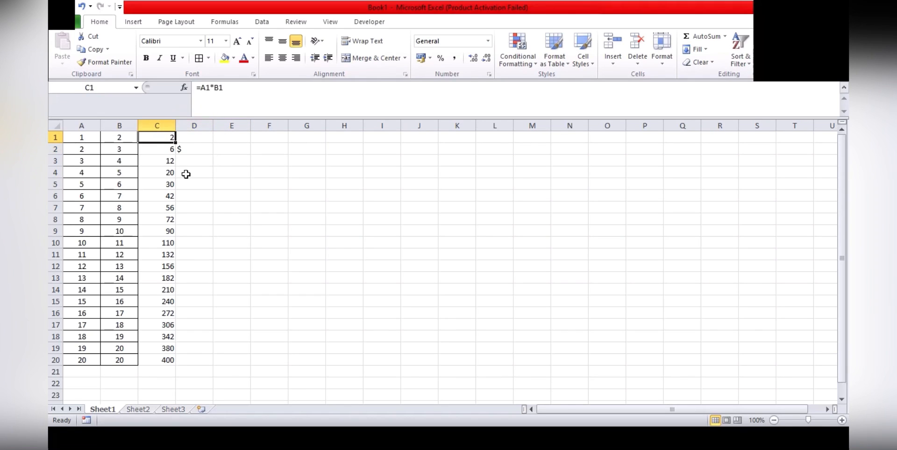
pyautogui.click(219, 89)
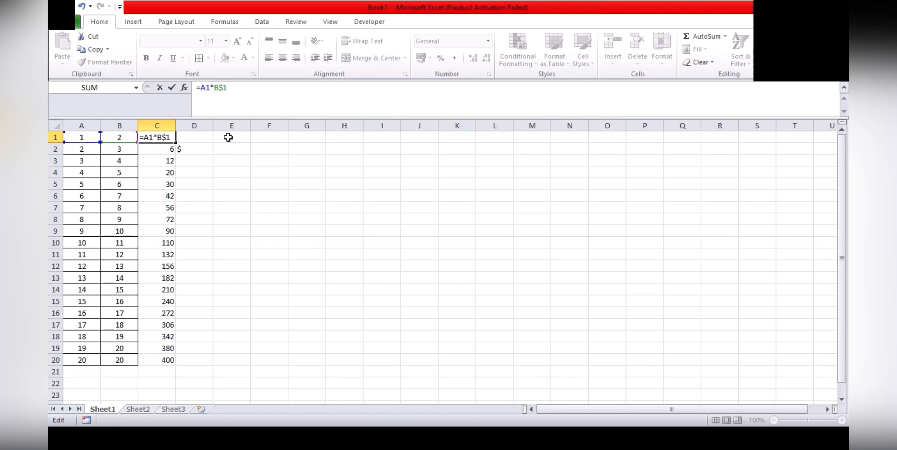
pyautogui.press('Return')
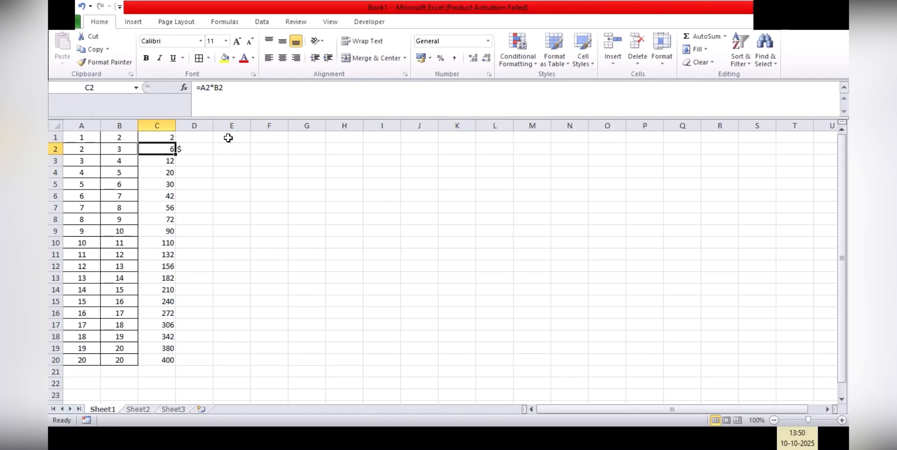
pyautogui.click(162, 135)
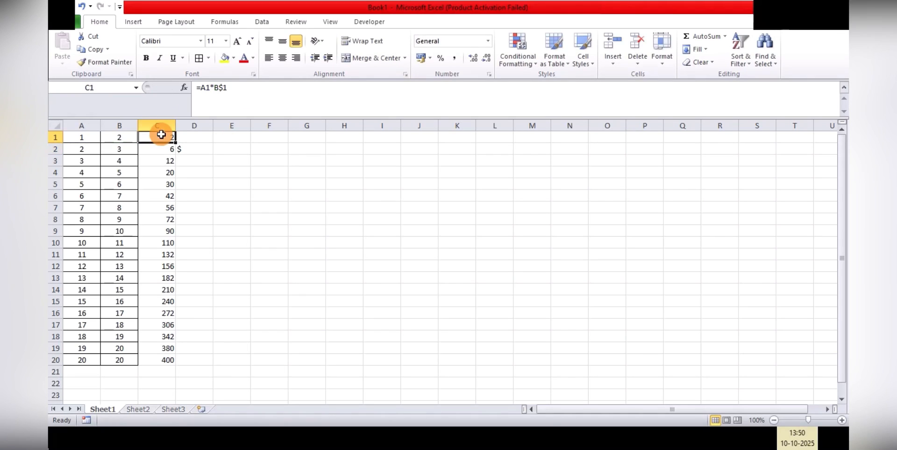
# Step: Clear the $ sign from D2 and fill the C1 formula down column C to row 20
pyautogui.click(183, 149)
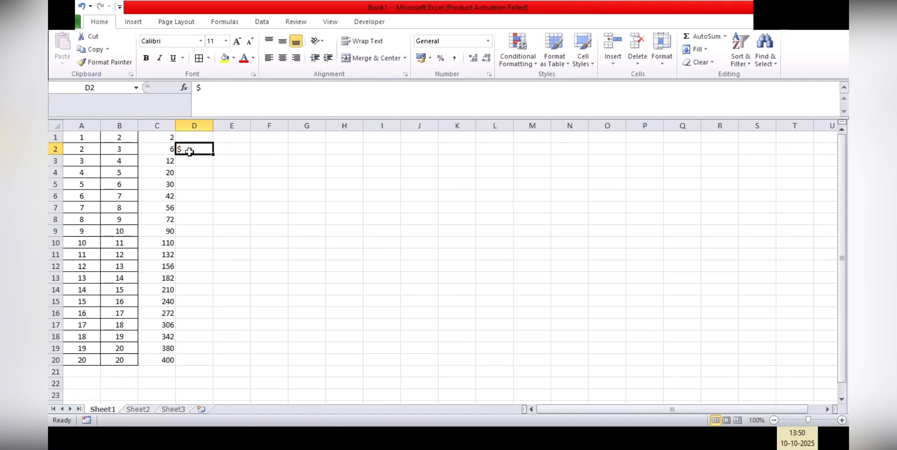
pyautogui.press('Escape')
pyautogui.click(160, 136)
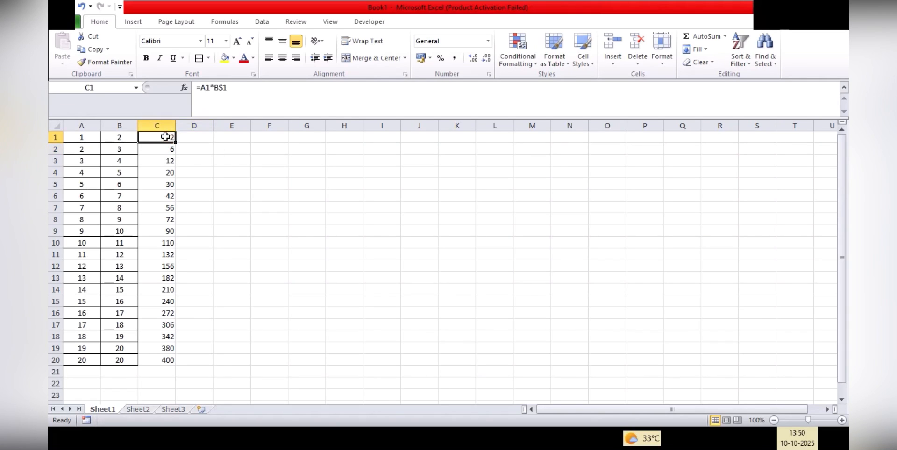
pyautogui.doubleClick(176, 142)
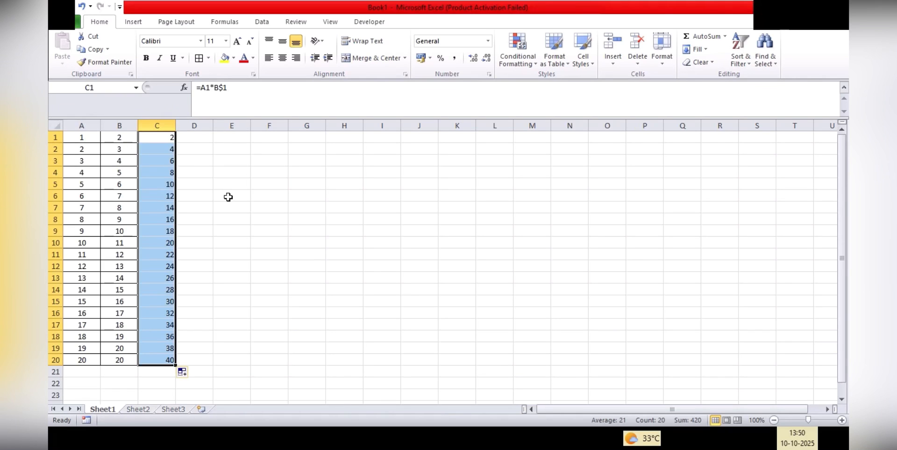
# Step: Examine how the formulas in column C multiply each column A value by the locked cell B1
pyautogui.moveTo(90, 142); pyautogui.dragTo(119, 149)
pyautogui.click(86, 150)
pyautogui.click(166, 149)
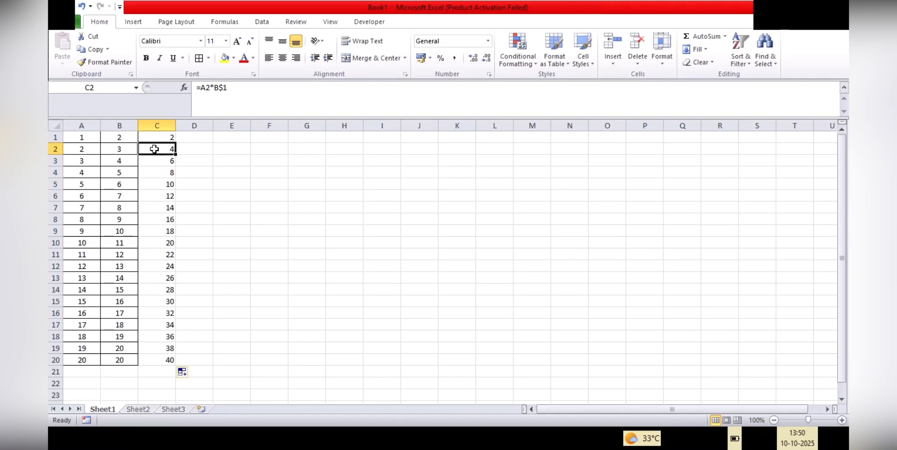
pyautogui.click(87, 163)
pyautogui.click(113, 139)
pyautogui.click(150, 160)
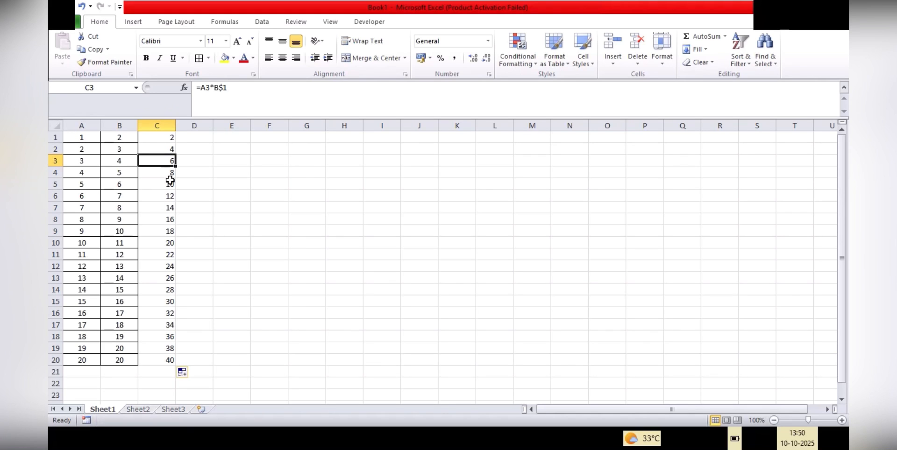
pyautogui.moveTo(162, 138); pyautogui.dragTo(169, 370)
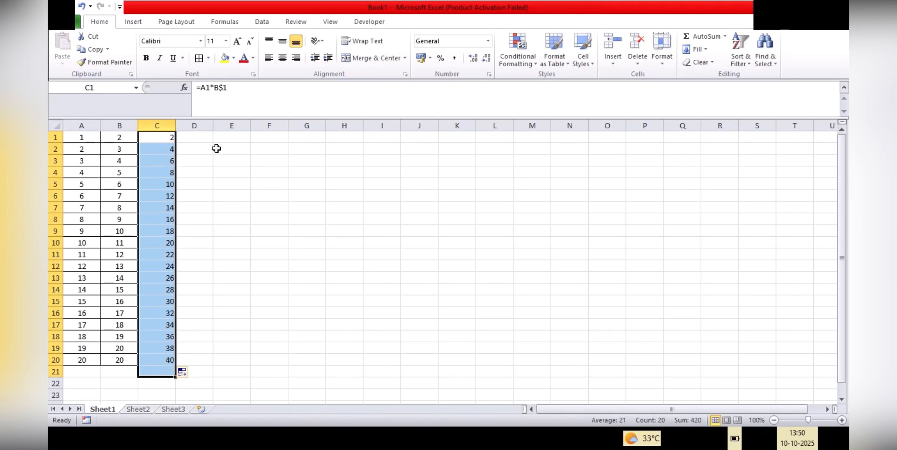
# Step: Widen column D and recheck how the formula in C1 references cell B1
pyautogui.click(199, 138)
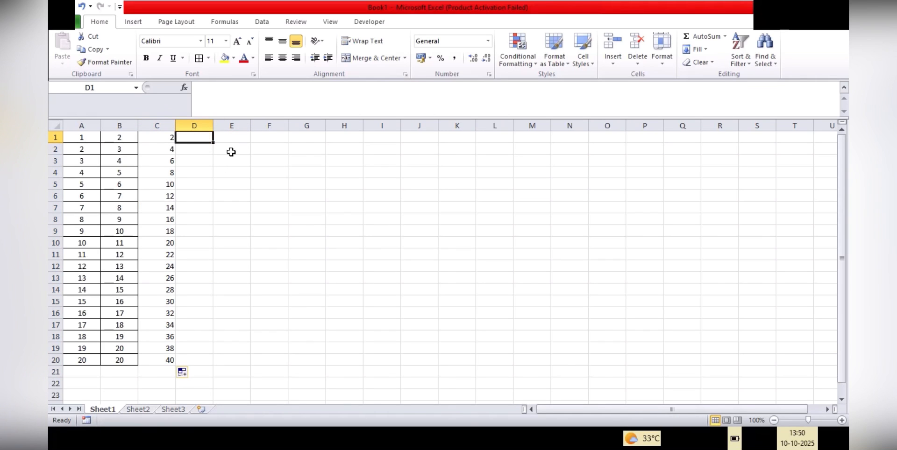
pyautogui.moveTo(214, 126); pyautogui.dragTo(237, 126)
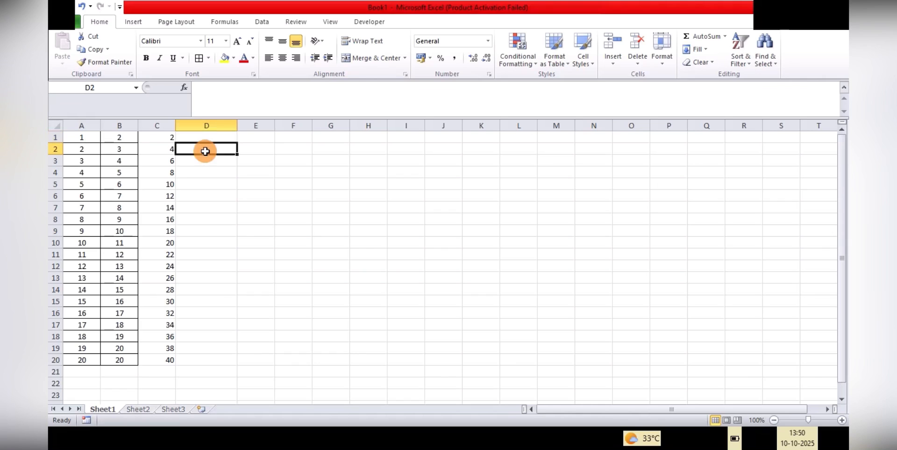
pyautogui.click(165, 136)
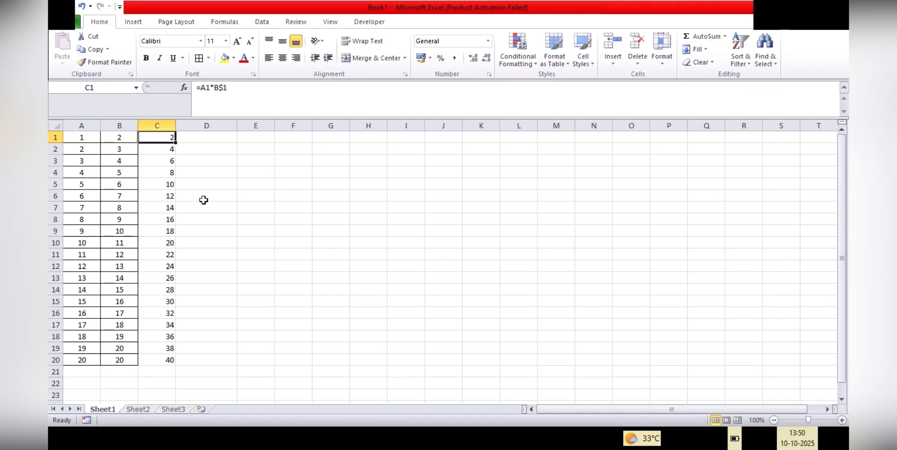
pyautogui.click(212, 140)
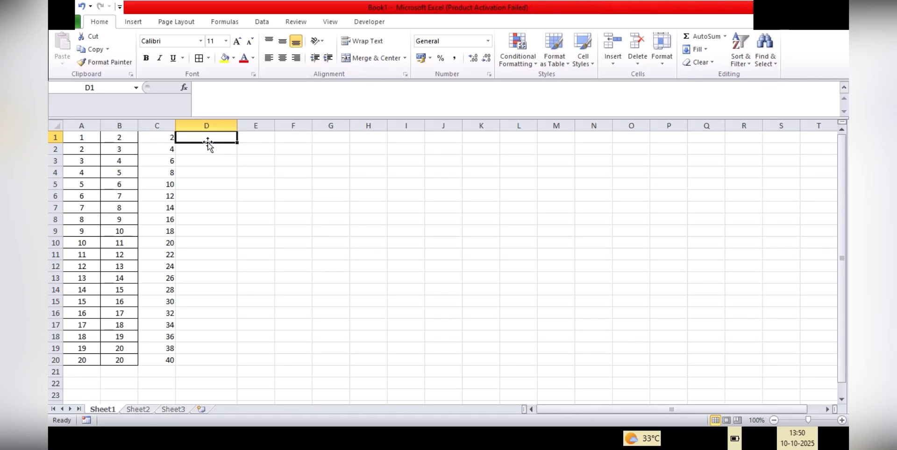
pyautogui.click(123, 136)
pyautogui.click(169, 137)
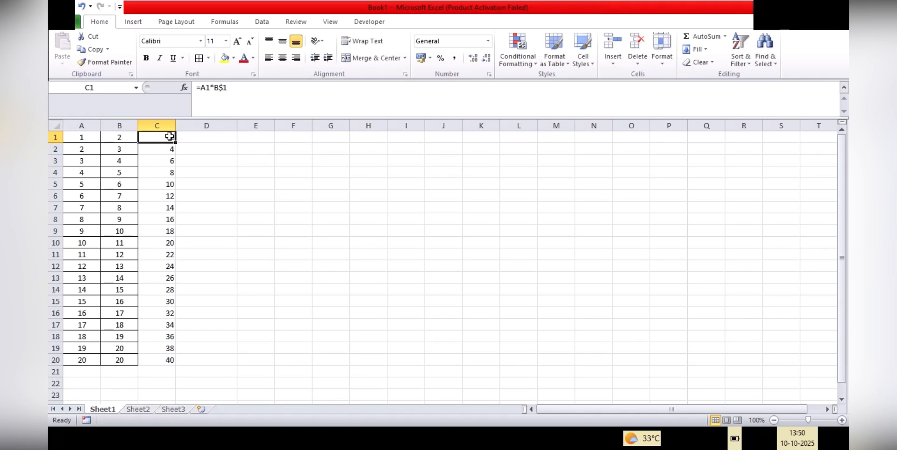
# Step: Examine how the formulas in C1, C6, C9, C12 and C15 keep row 1 of column B locked
pyautogui.click(214, 87)
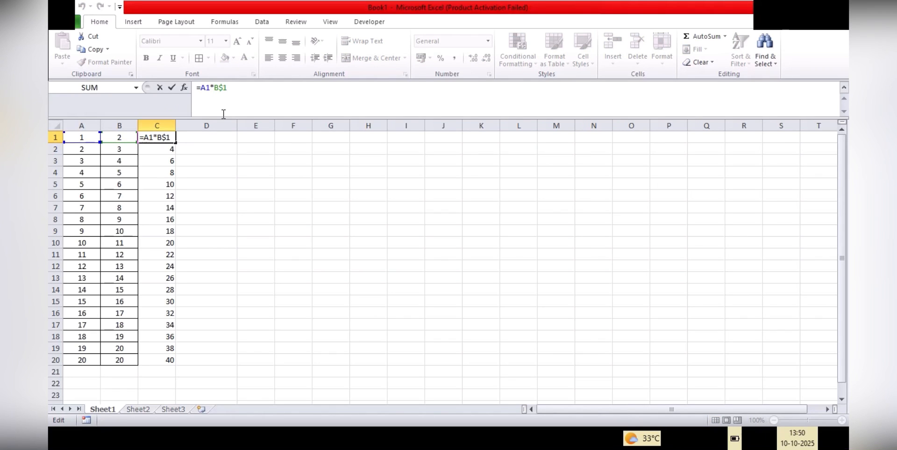
pyautogui.click(166, 195)
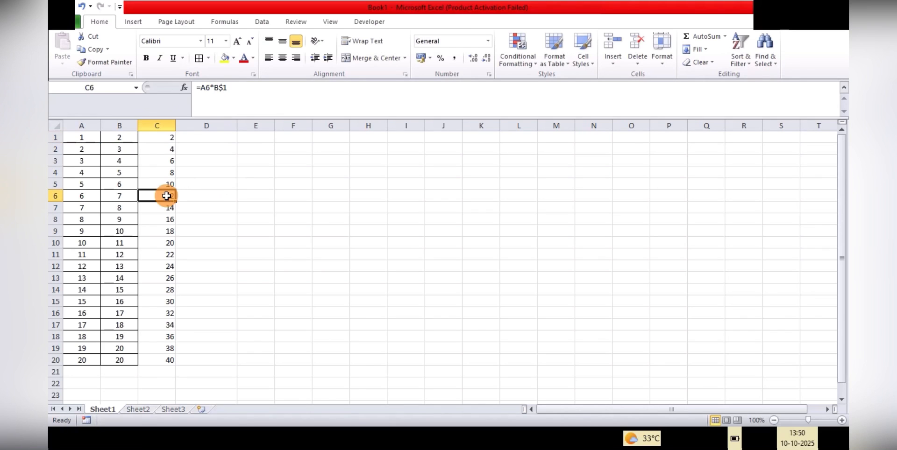
pyautogui.click(157, 227)
pyautogui.click(158, 266)
pyautogui.click(161, 304)
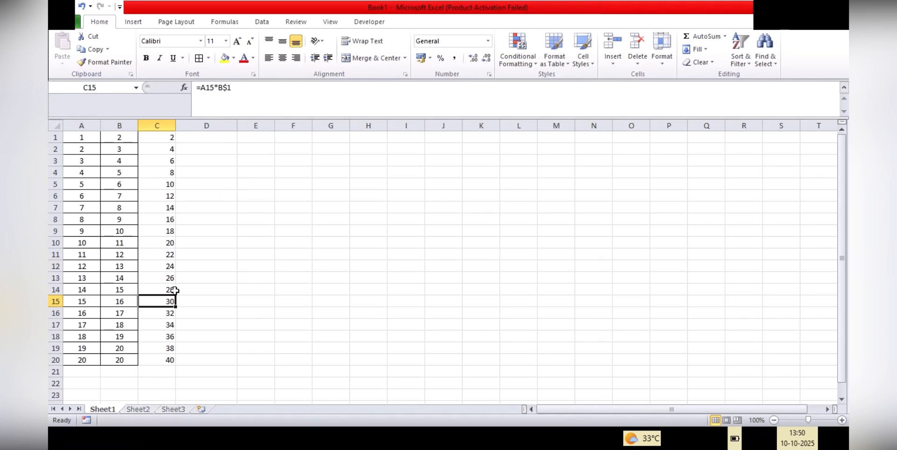
# Step: Change the formula in C1 to =A1*$B1 so that column B is locked, and fill it down to row 20
pyautogui.click(162, 139)
pyautogui.click(225, 87)
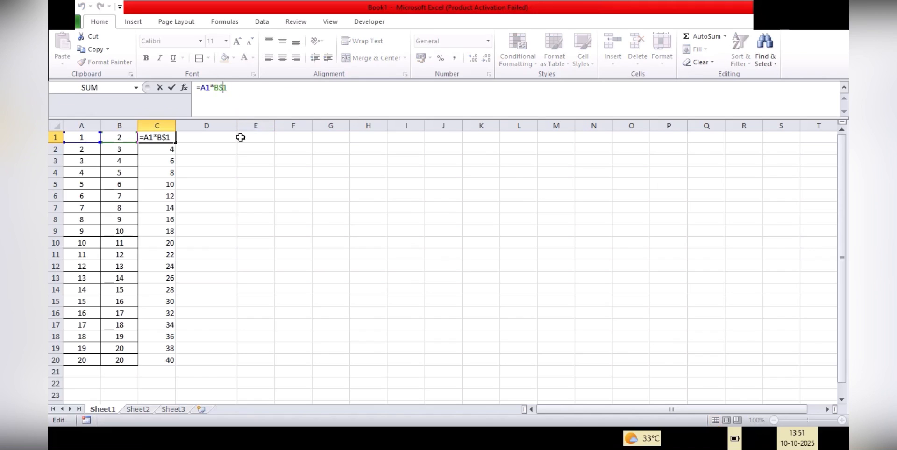
pyautogui.press('BackSpace')
pyautogui.click(213, 87)
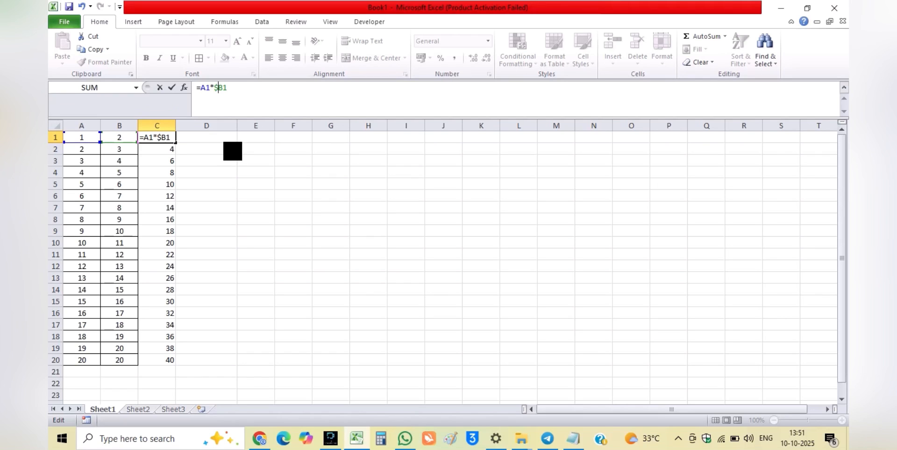
pyautogui.click(172, 135)
pyautogui.moveTo(175, 142); pyautogui.dragTo(175, 143)
pyautogui.doubleClick(175, 143)
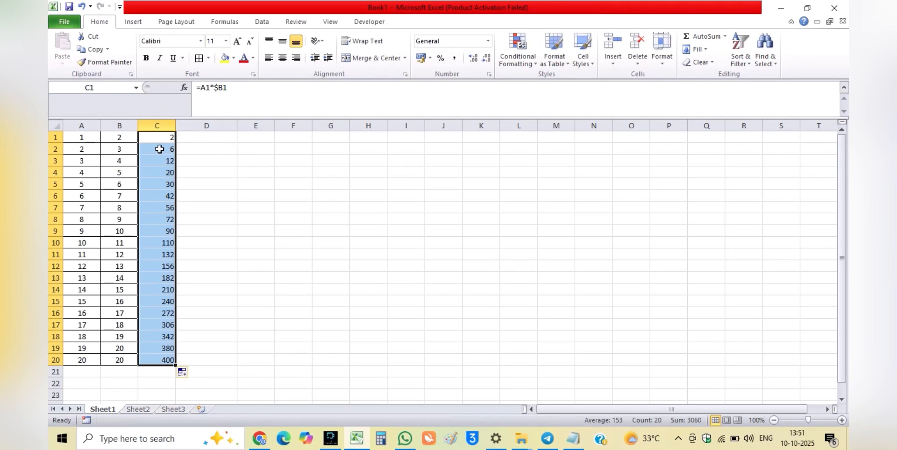
# Step: Examine how the row numbers in the refilled column C formulas change from C2 down to C20
pyautogui.click(159, 148)
pyautogui.click(154, 171)
pyautogui.click(159, 186)
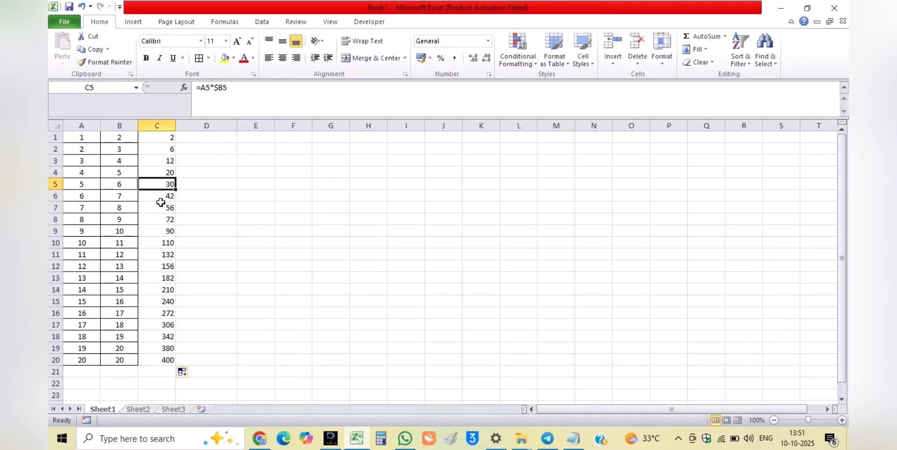
pyautogui.click(159, 207)
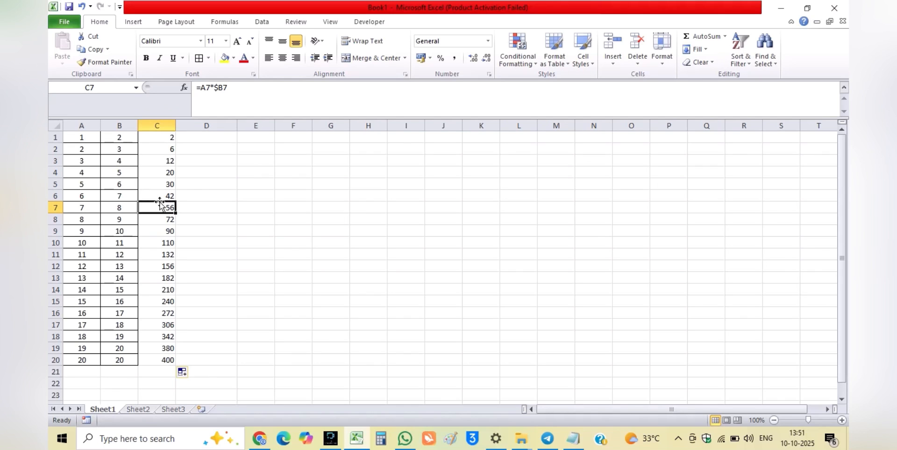
pyautogui.click(159, 253)
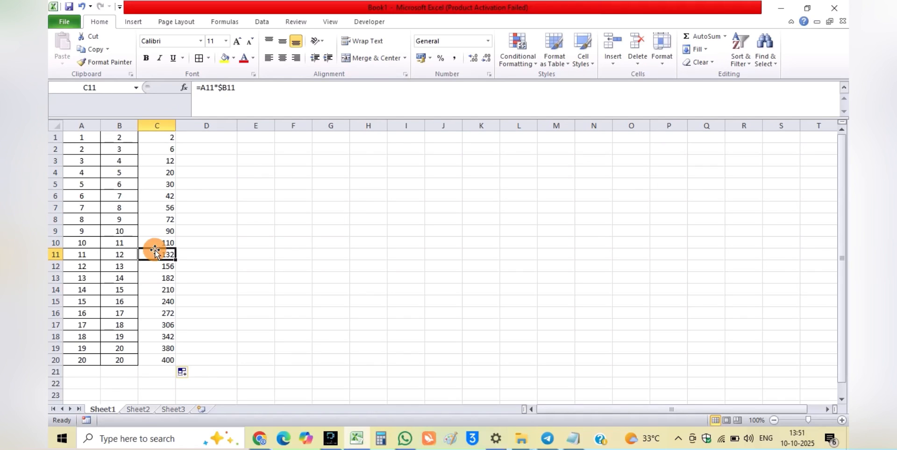
pyautogui.click(161, 288)
pyautogui.click(159, 323)
pyautogui.click(159, 360)
pyautogui.click(159, 371)
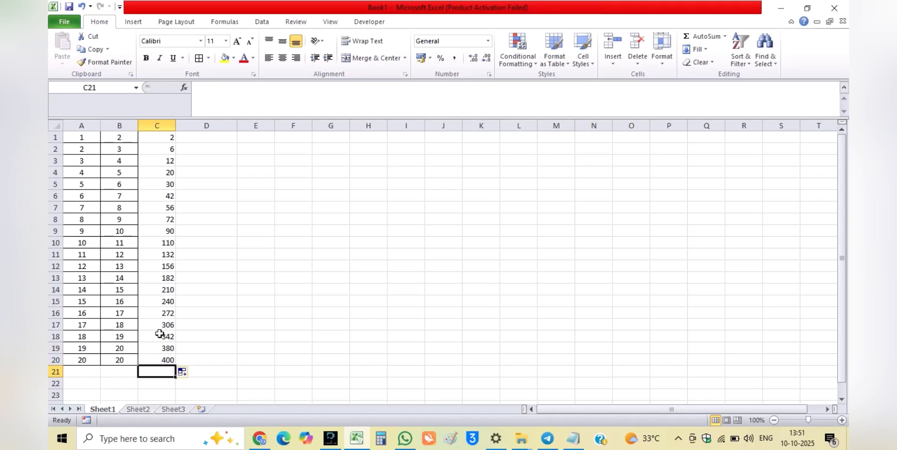
# Step: Enter the formula =A1+B1+B1 in D1
pyautogui.click(166, 140)
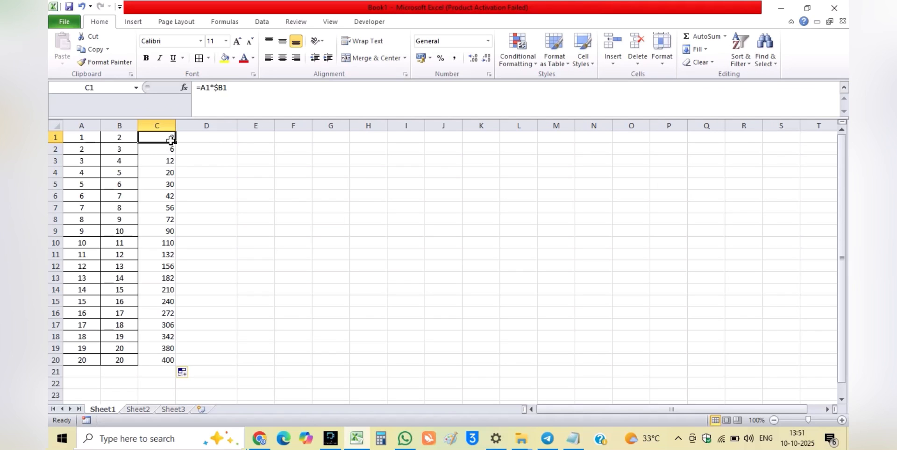
pyautogui.press('Right')
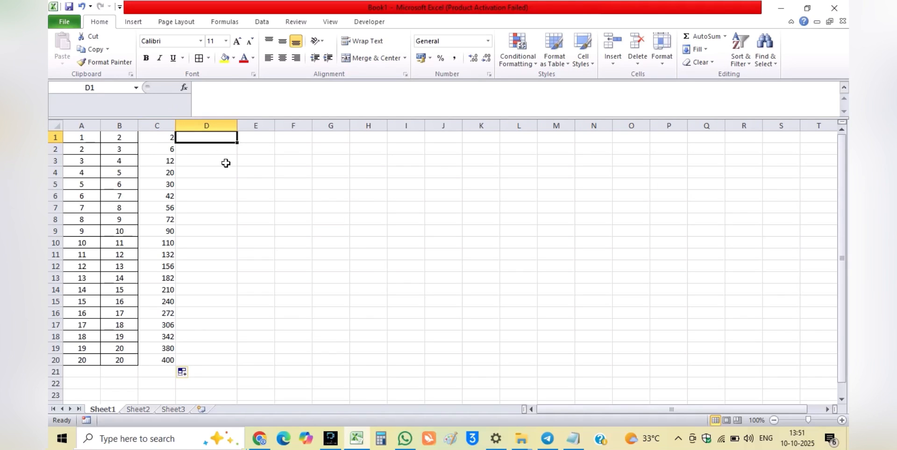
pyautogui.write('=')
pyautogui.click(81, 138)
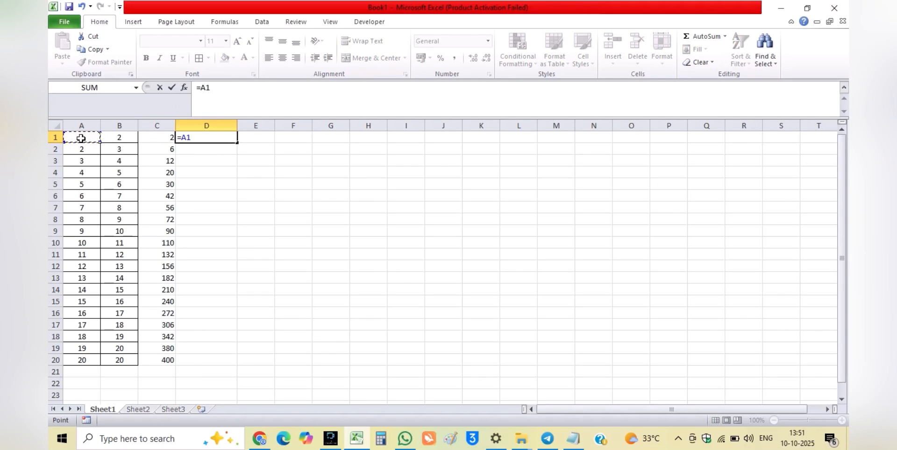
pyautogui.write('+')
pyautogui.click(112, 138)
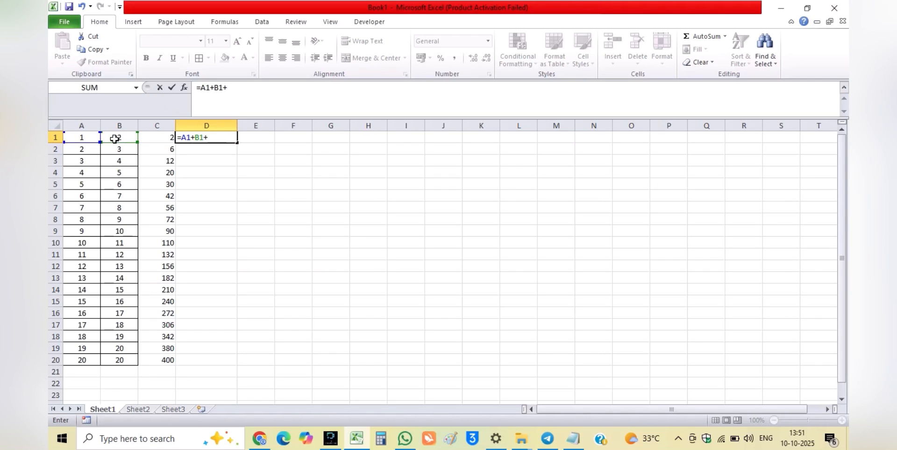
pyautogui.write('+')
pyautogui.click(114, 139)
pyautogui.press('Return')
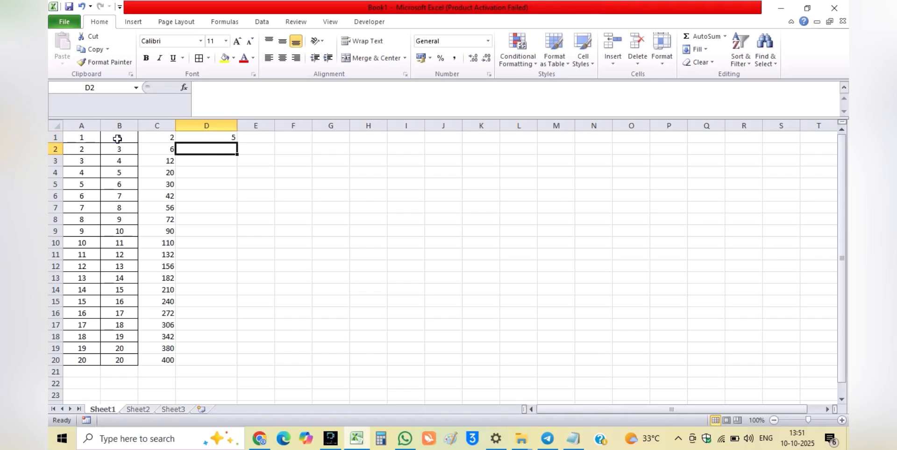
# Step: Fill the D1 formula down column D to row 20 and check the references in several filled cells
pyautogui.click(222, 135)
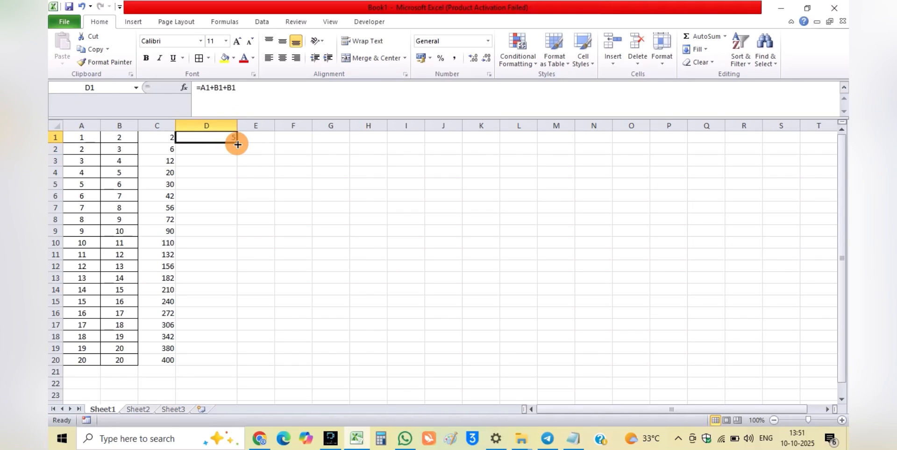
pyautogui.doubleClick(236, 142)
pyautogui.click(209, 207)
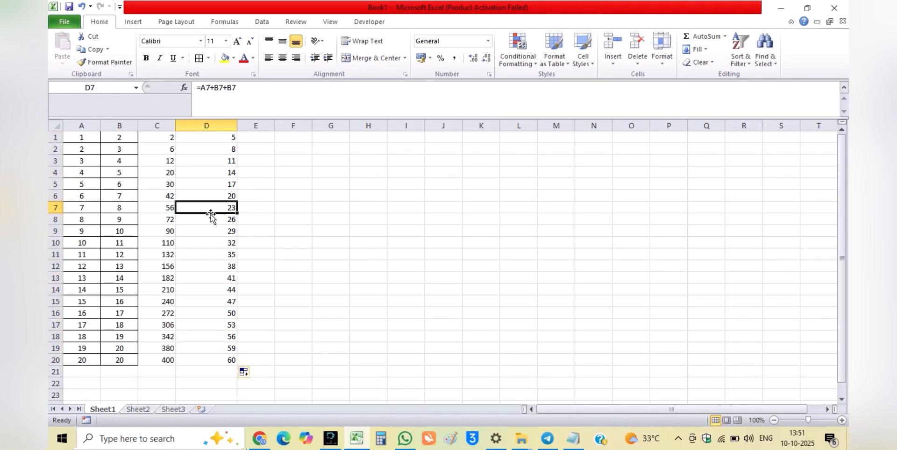
pyautogui.click(207, 256)
pyautogui.click(209, 303)
pyautogui.click(200, 349)
pyautogui.click(196, 361)
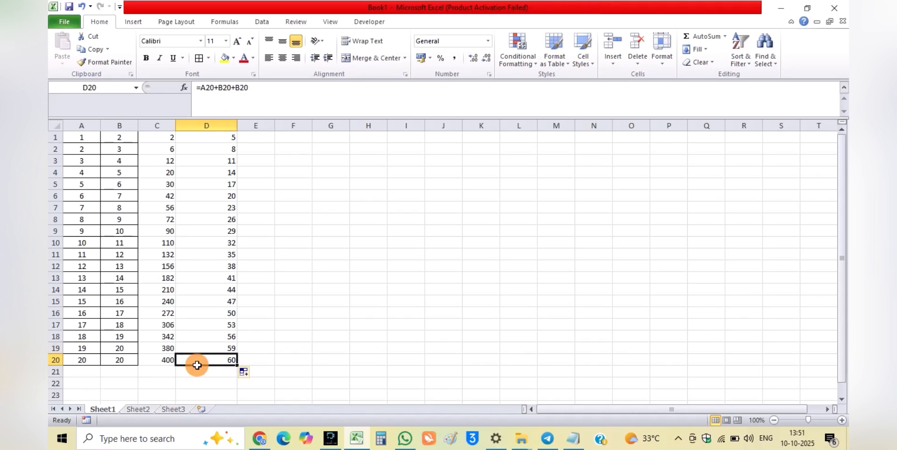
# Step: Change the formula in D1 to =A1+B1+$B1 and fill it down column D to row 20
pyautogui.click(220, 138)
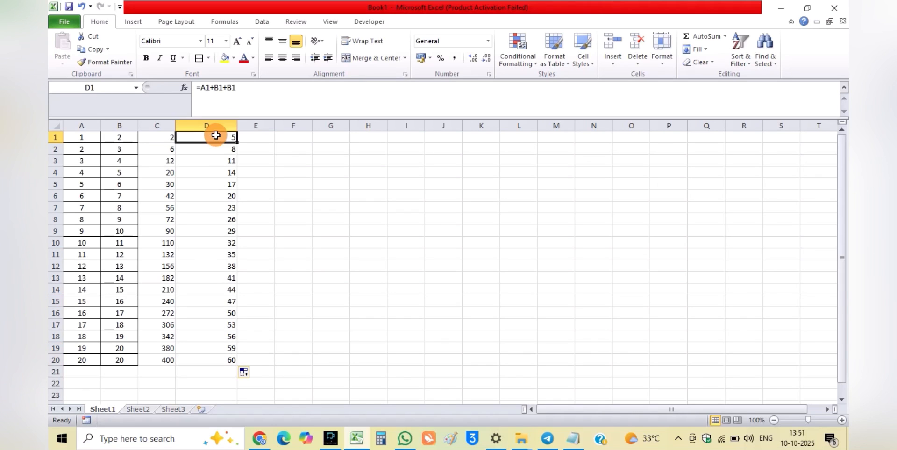
pyautogui.click(227, 92)
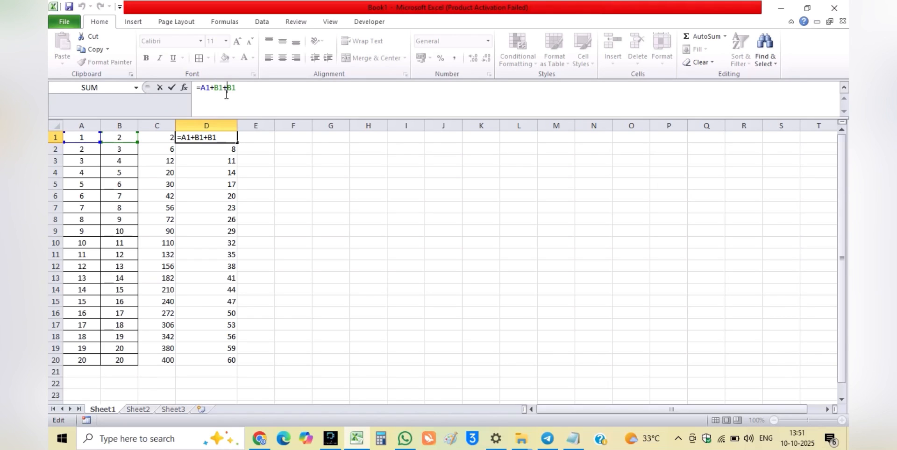
pyautogui.write('$')
pyautogui.press('Return')
pyautogui.click(215, 136)
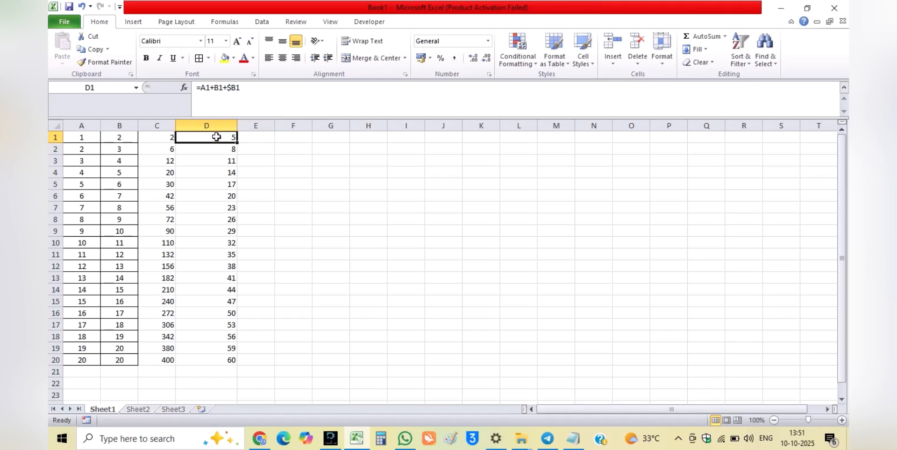
pyautogui.doubleClick(238, 140)
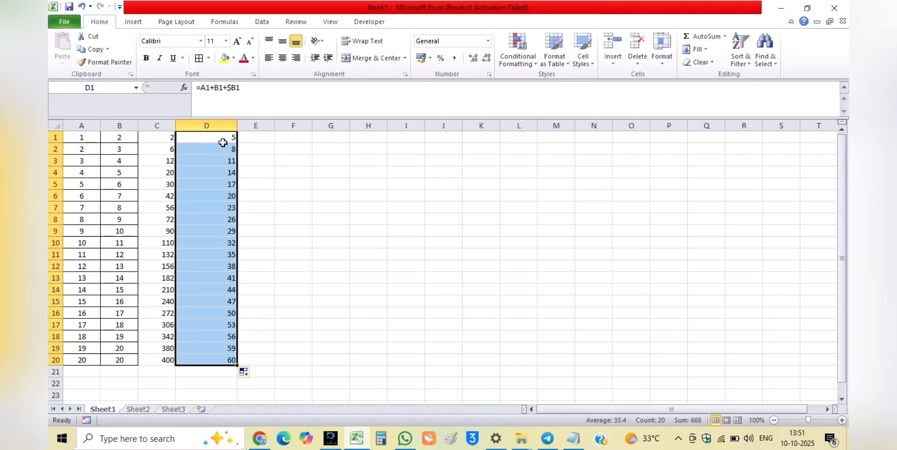
pyautogui.click(215, 157)
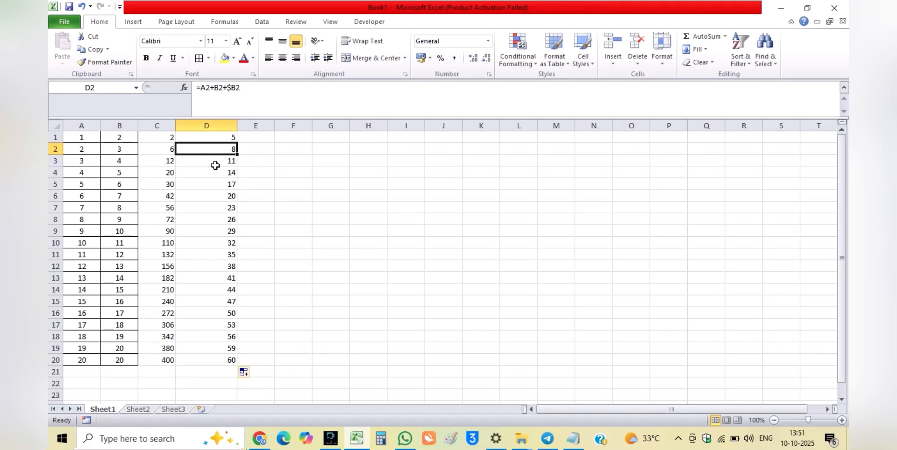